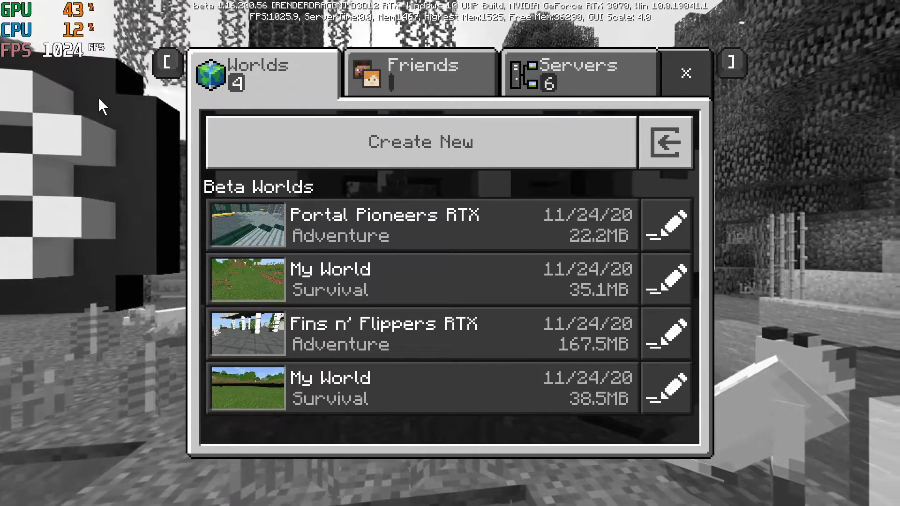
Step: Load the Portal Pioneers RTX world and walk through its halls at about 130 FPS
click(321, 224)
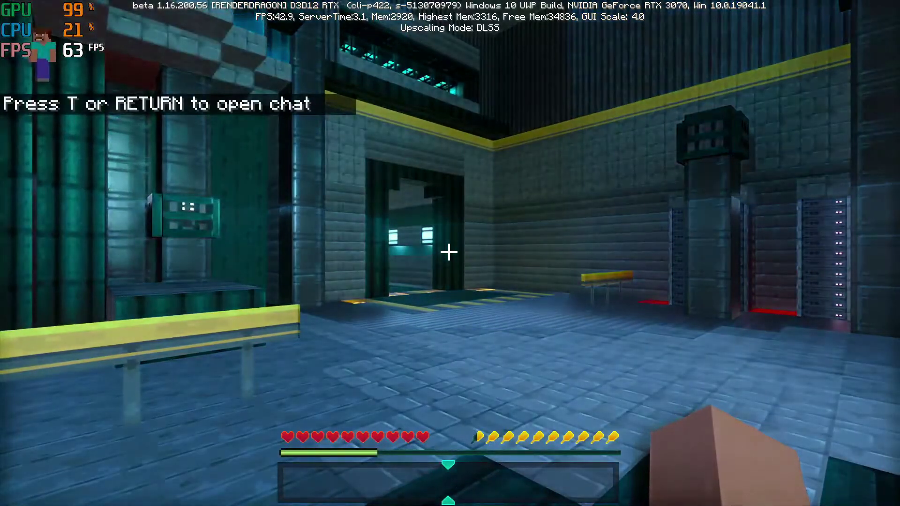
key(w)
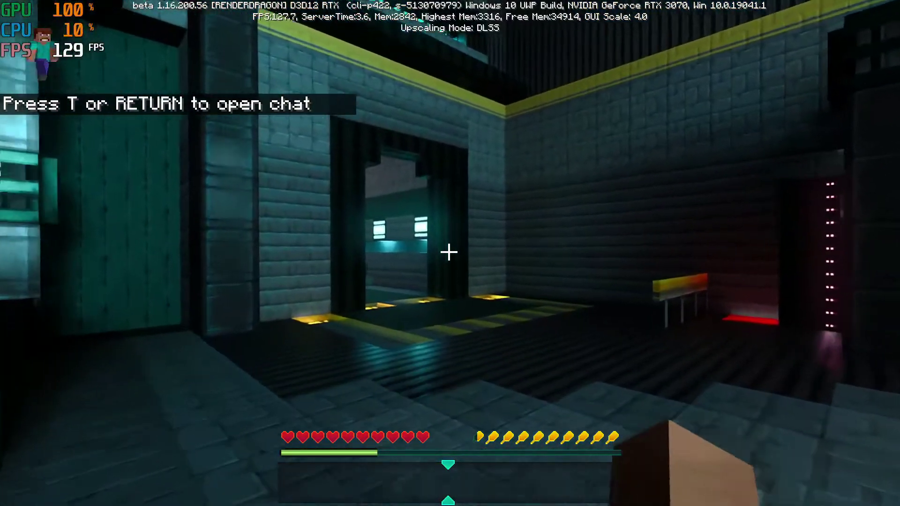
key(w)
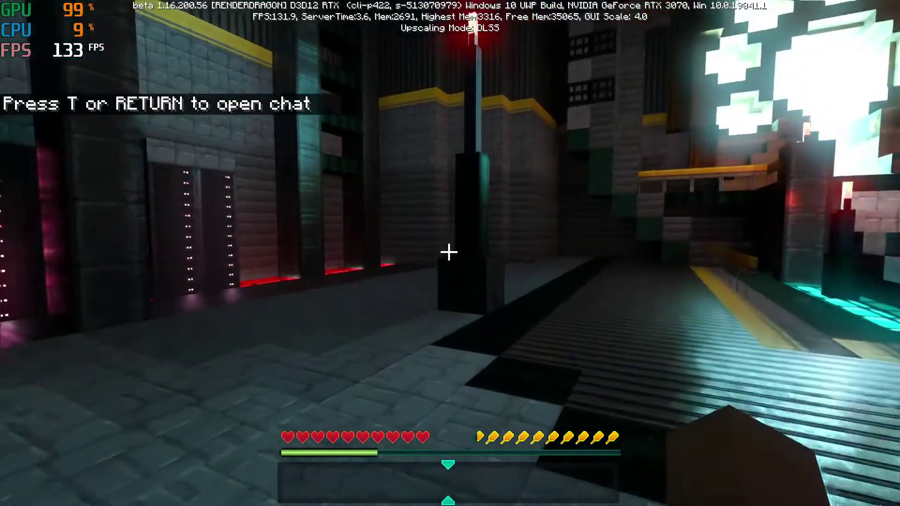
key(w)
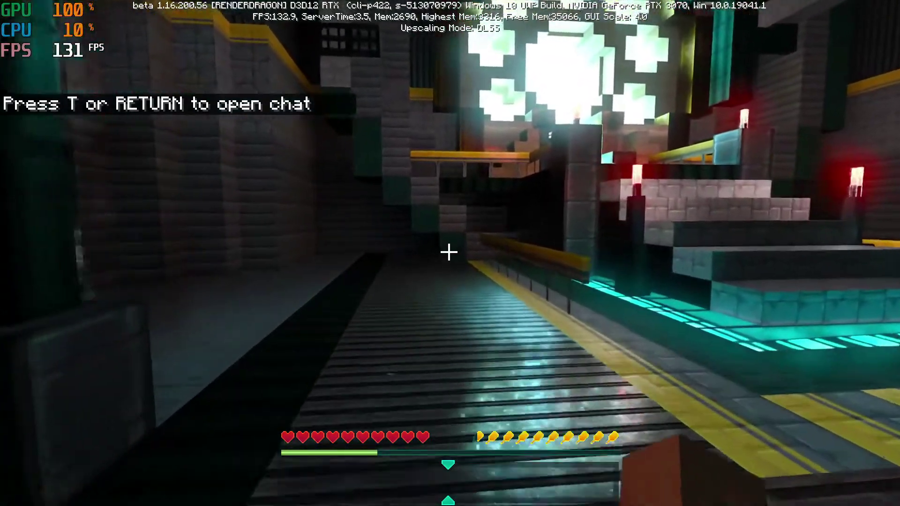
key(w)
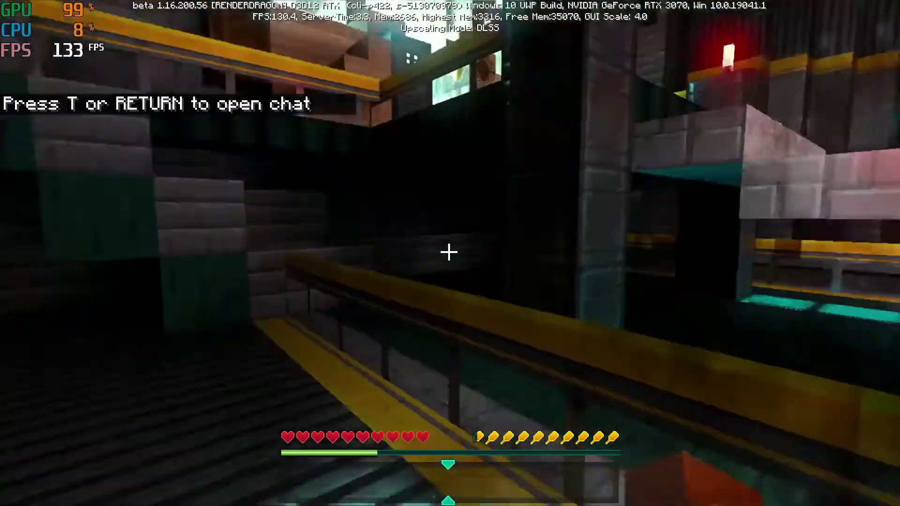
key(w)
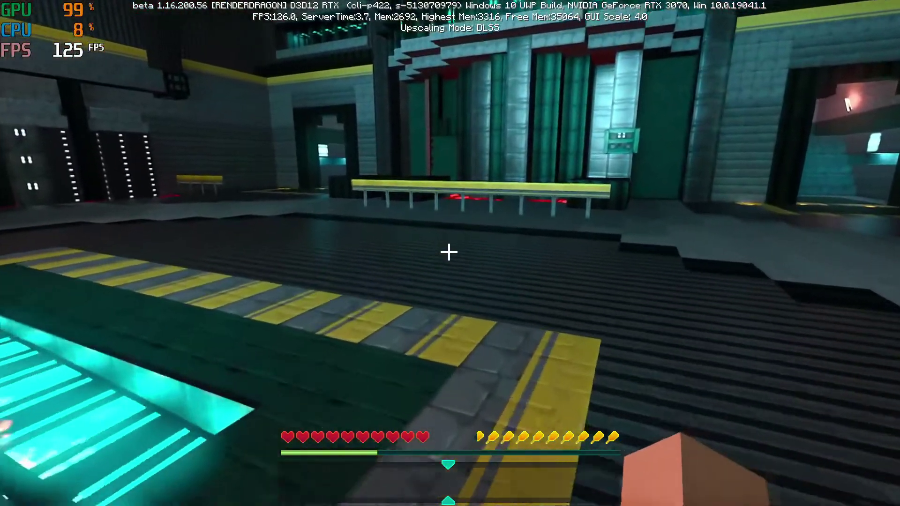
key(w)
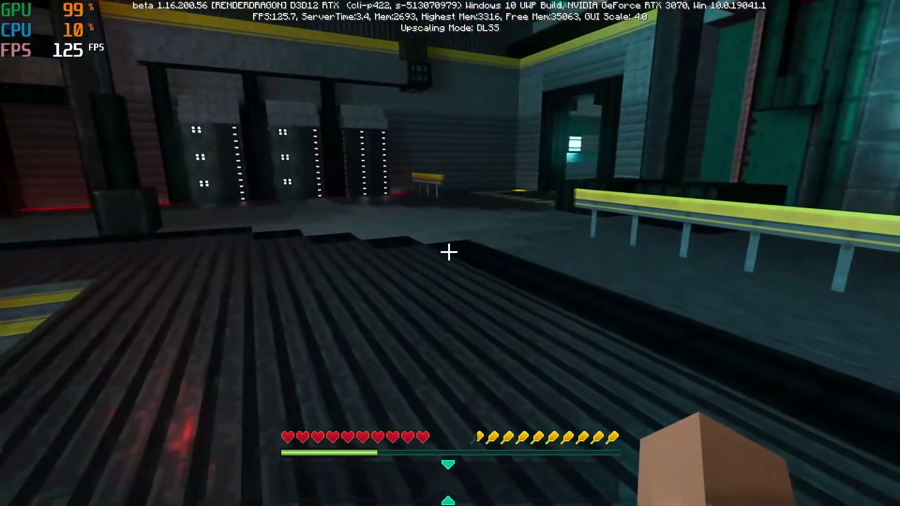
key(w)
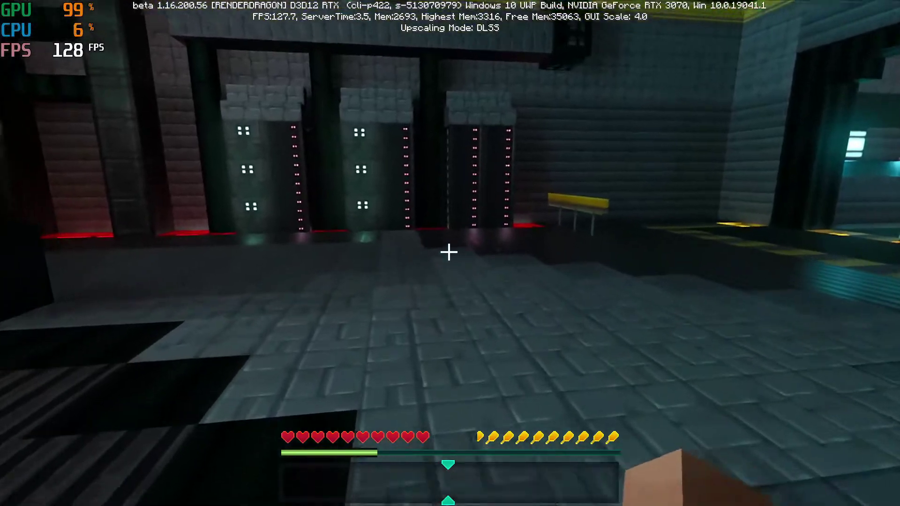
key(w)
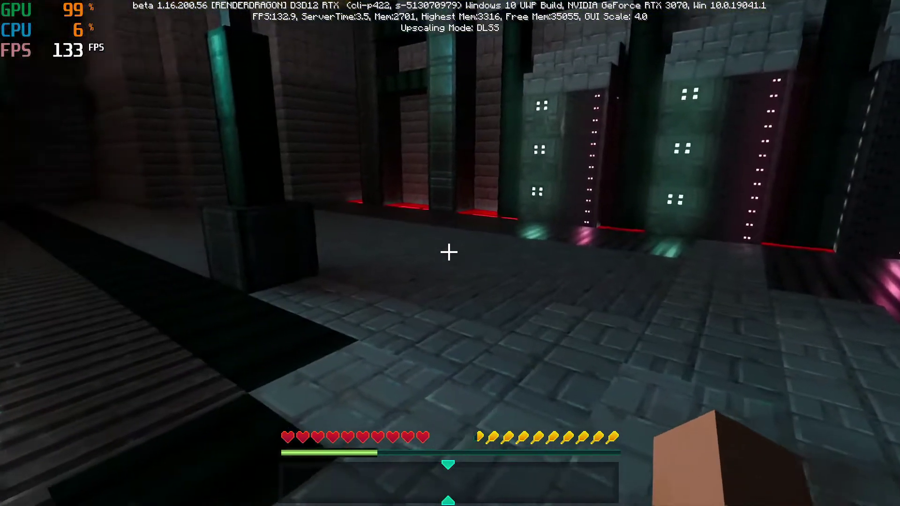
key(w)
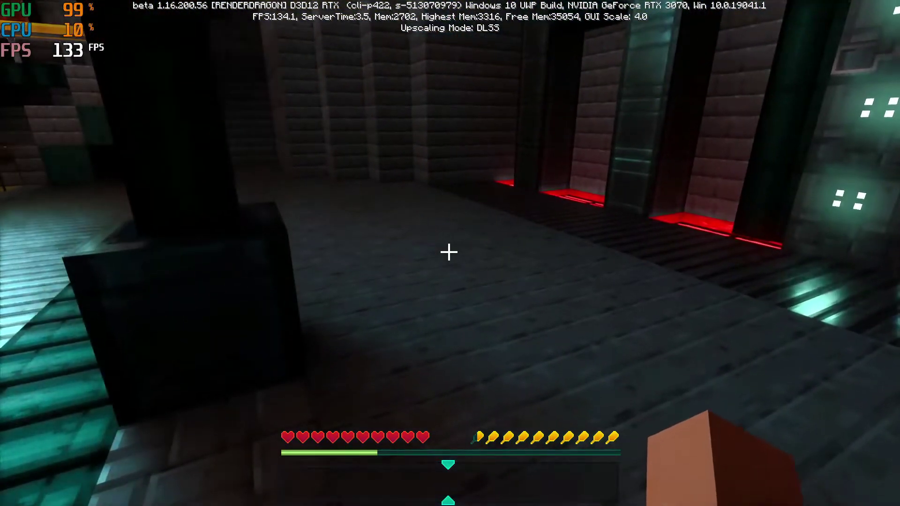
key(w)
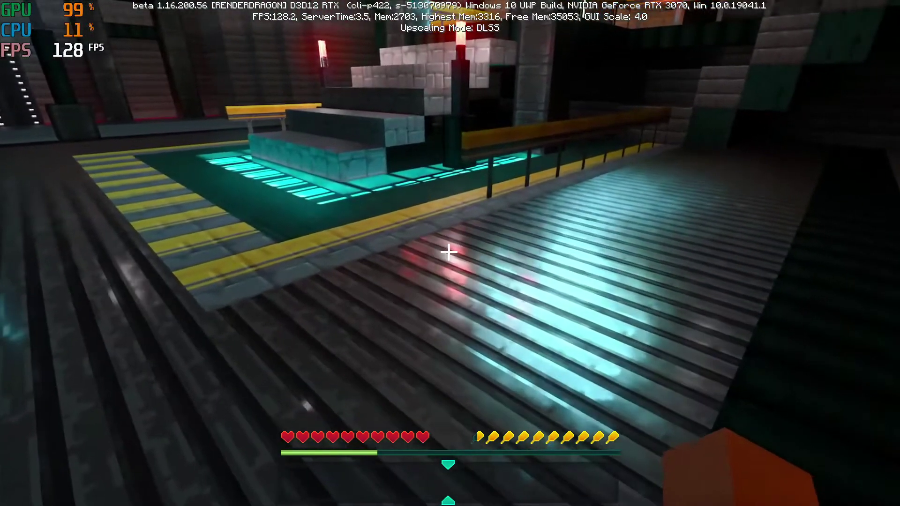
key(w)
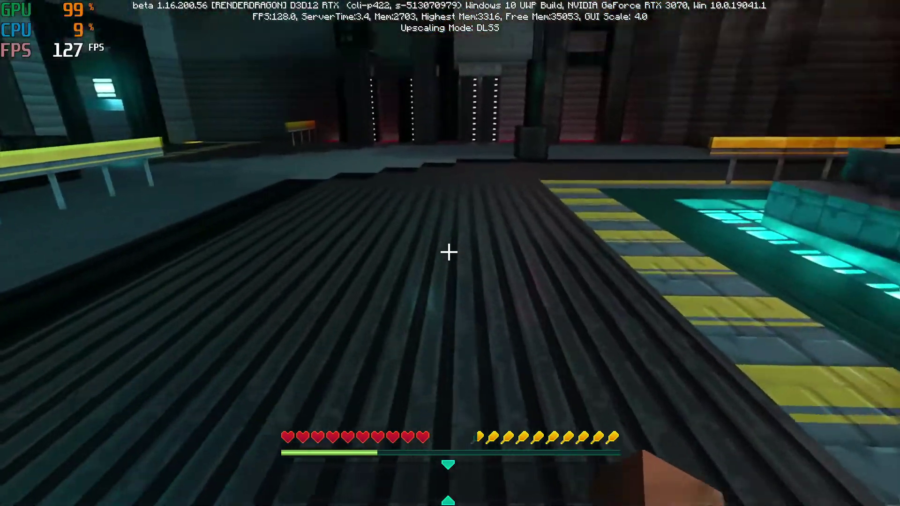
key(w)
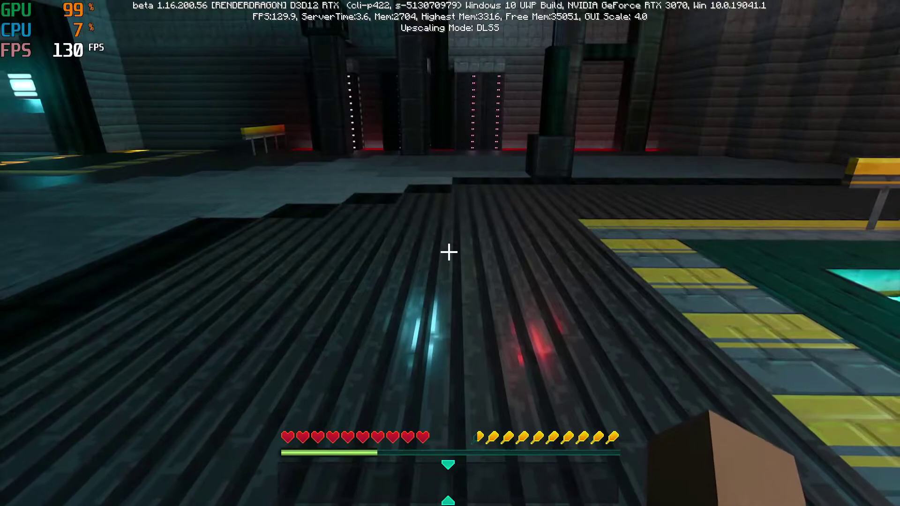
key(w)
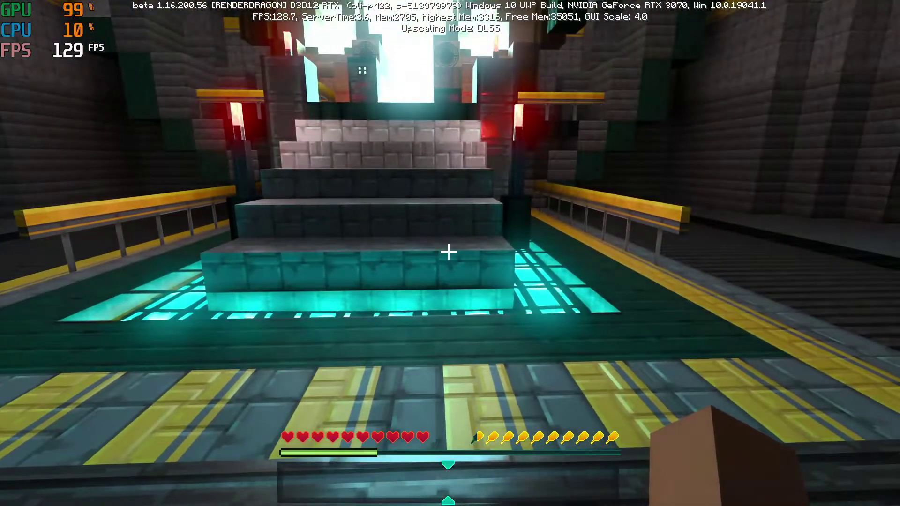
Step: Save and quit the world, close the Worlds list, and ask to exit Minecraft
key(Escape)
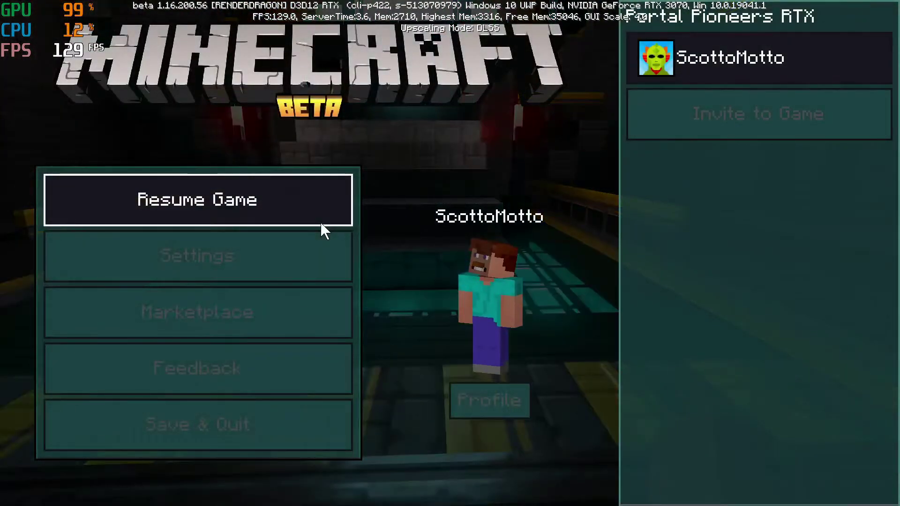
click(235, 412)
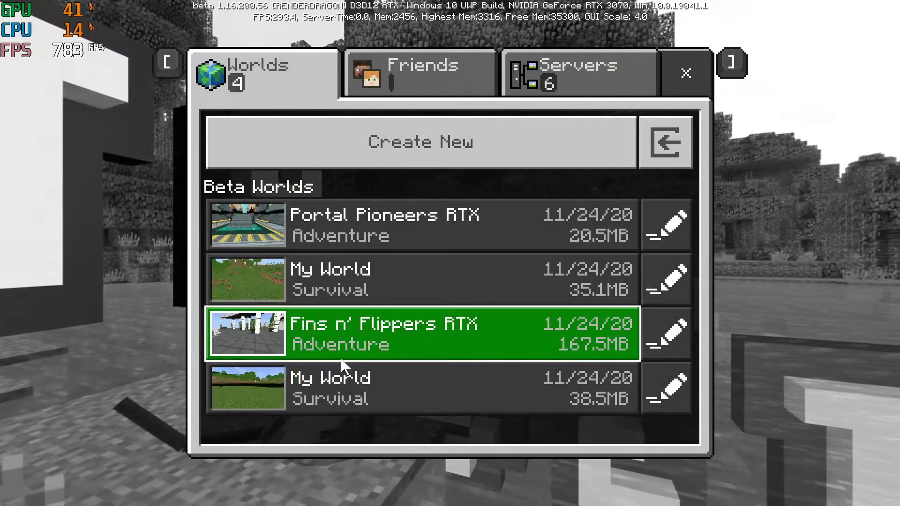
click(687, 70)
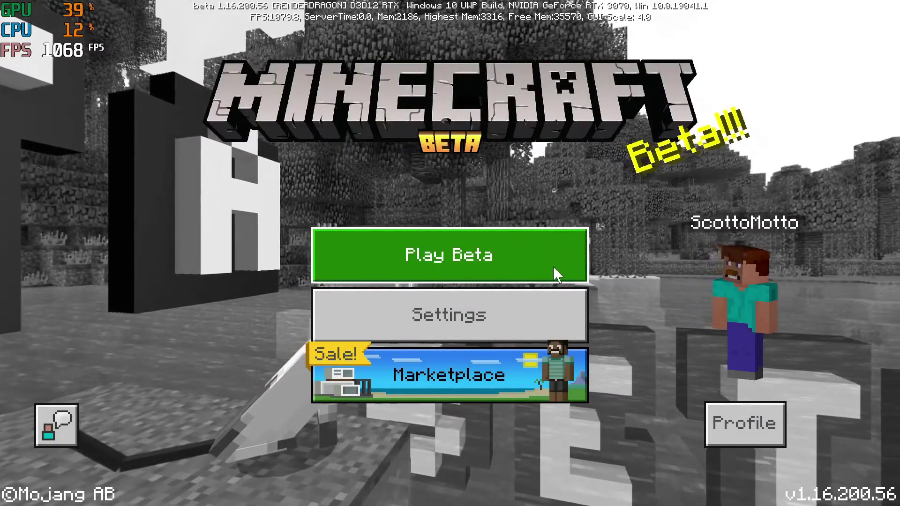
key(Escape)
Step: Confirm exiting Minecraft, reload options.txt in Notepad++, and bring NVIDIA Control Panel forward
click(522, 300)
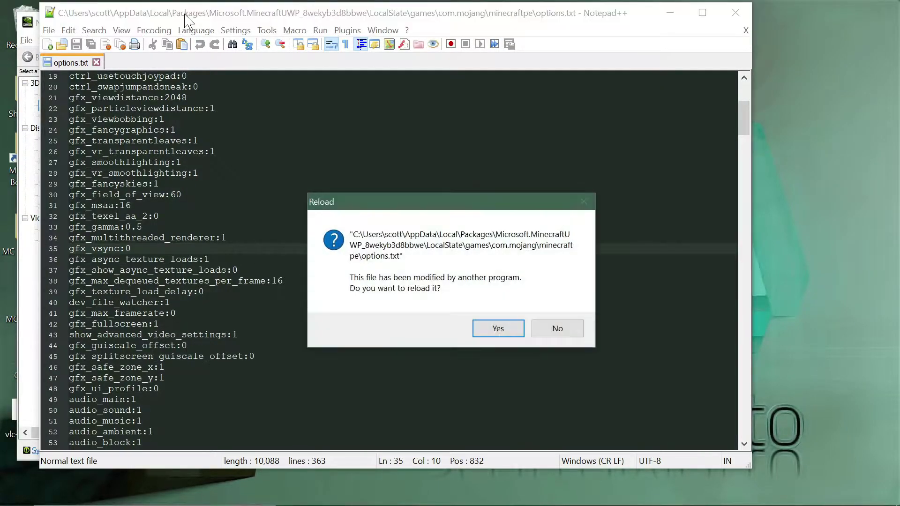
click(498, 330)
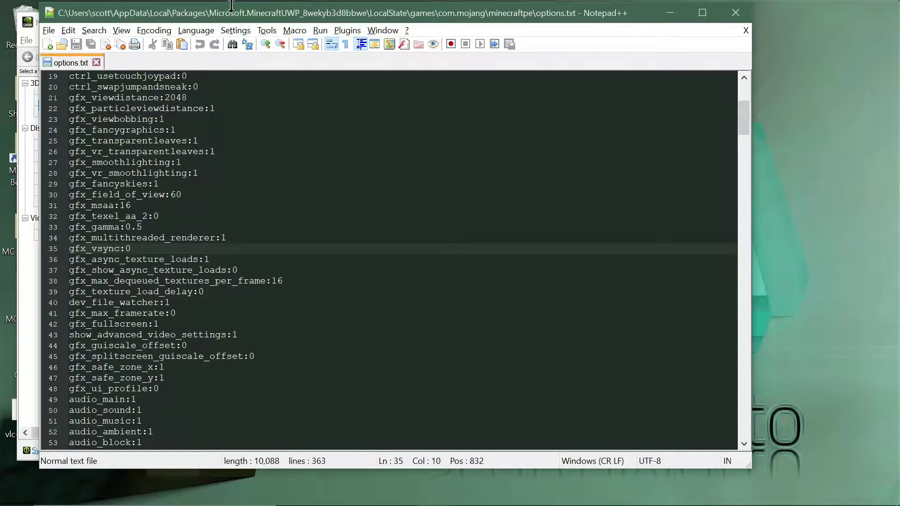
drag(233, 18, 261, 18)
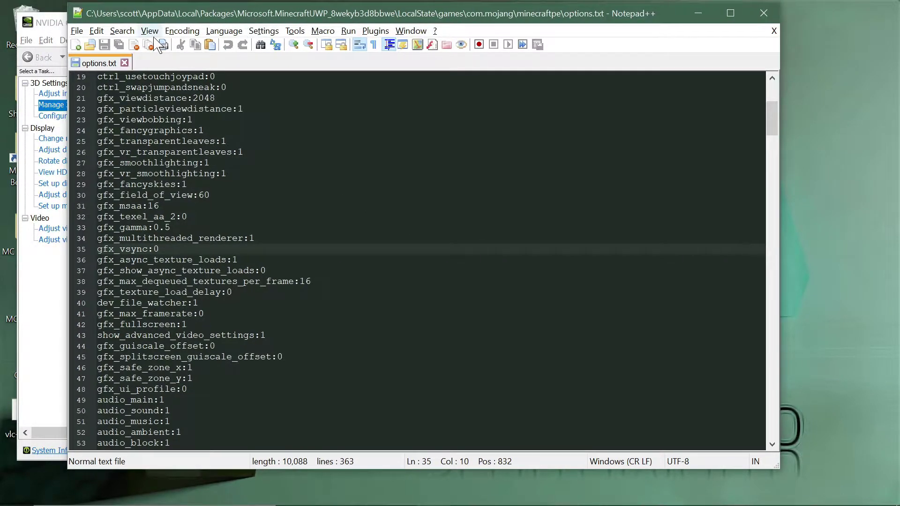
click(55, 290)
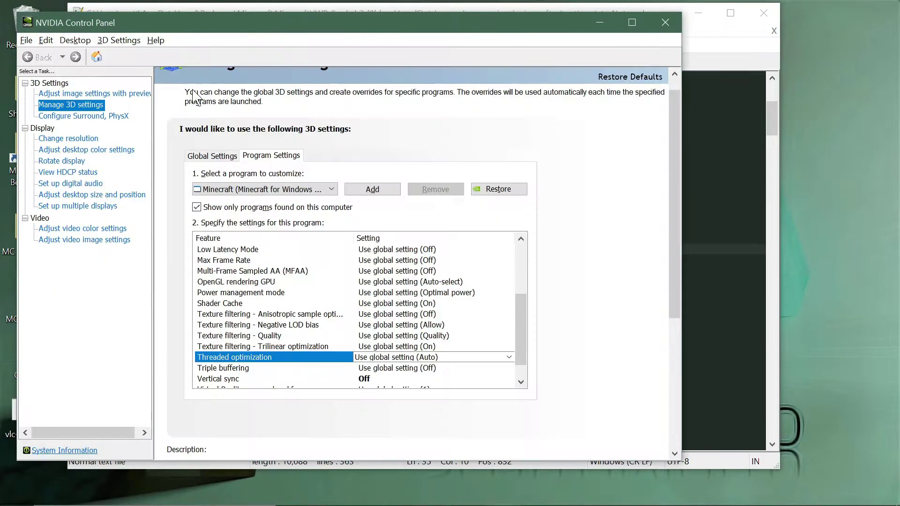
drag(213, 23, 301, 19)
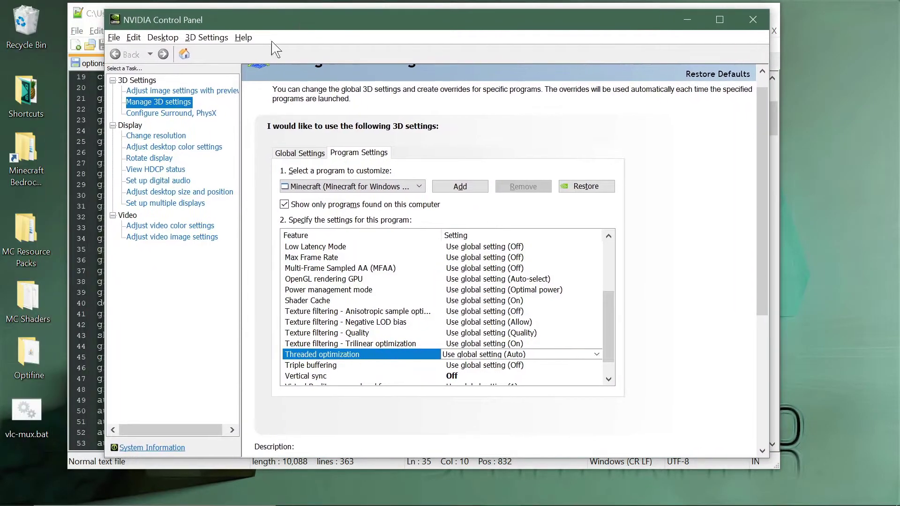
Step: Browse the Microsoft.MinecraftUWP package through LocalState, games, com.mojang to minecraftpe and select options.txt
double_click(31, 155)
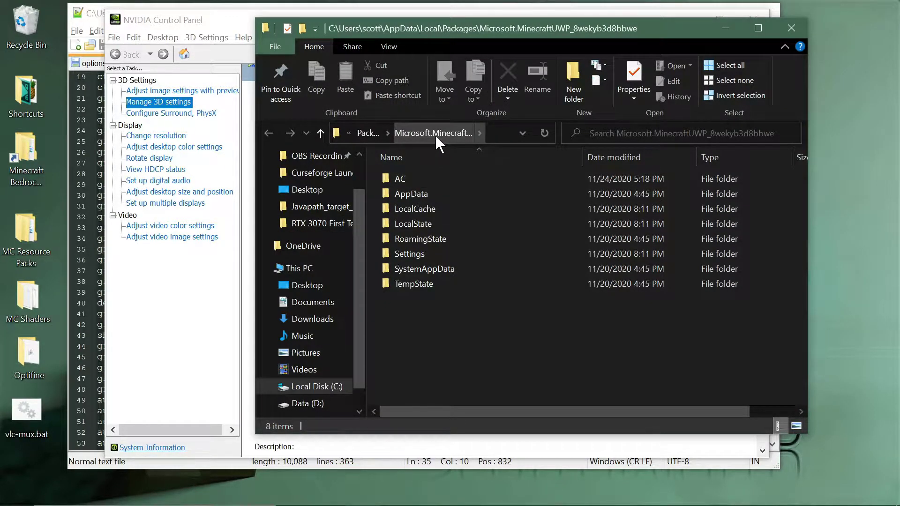
click(512, 134)
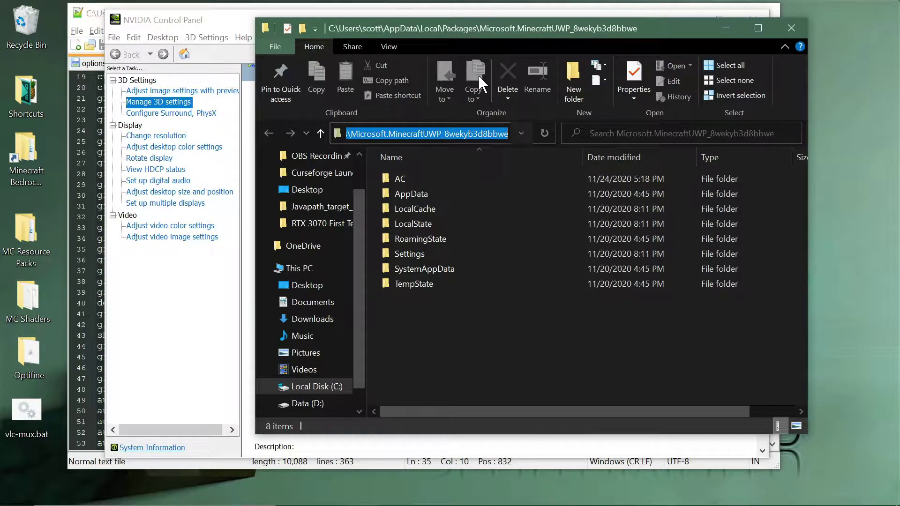
click(323, 133)
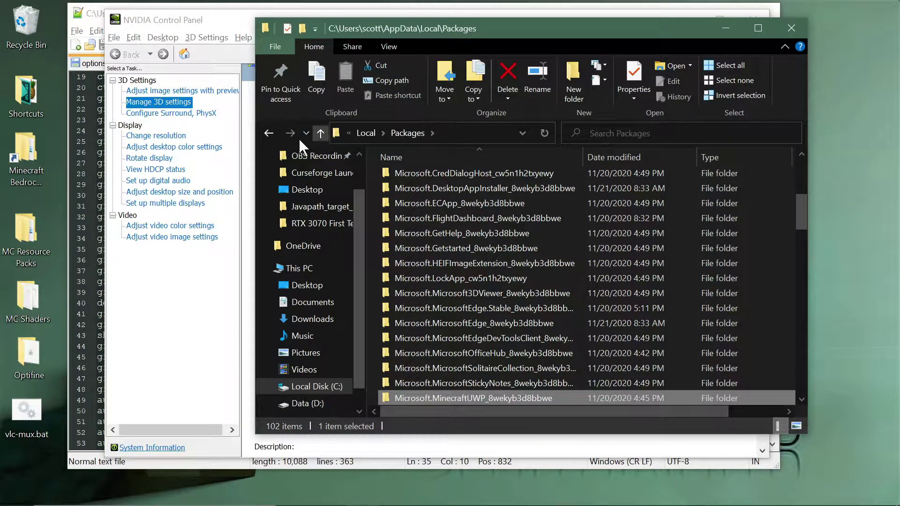
click(269, 136)
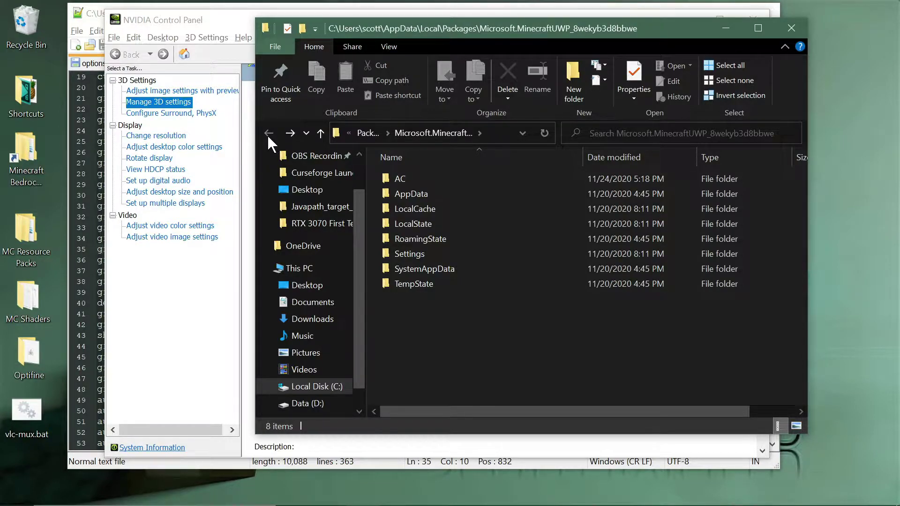
double_click(421, 224)
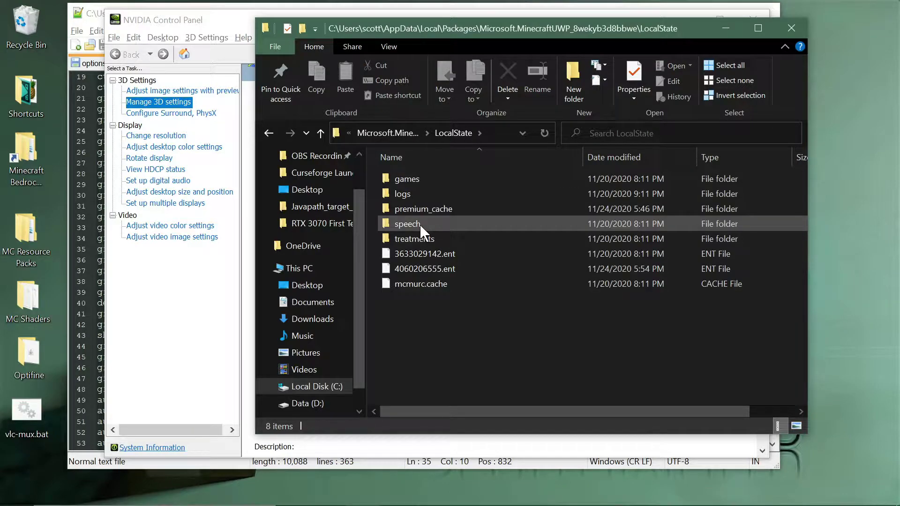
double_click(422, 181)
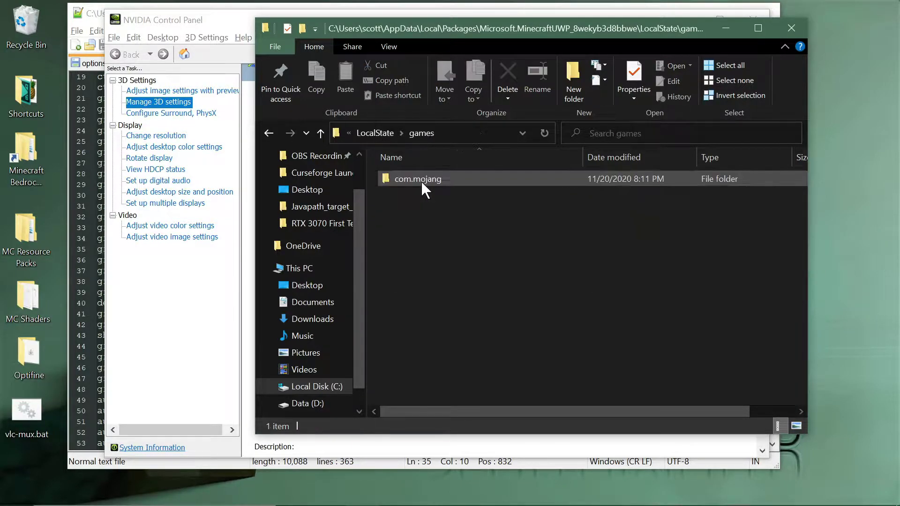
double_click(421, 181)
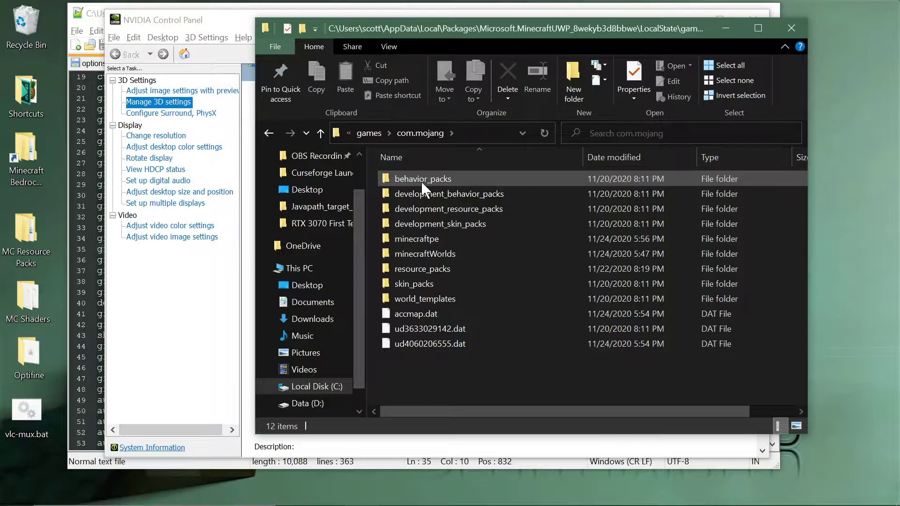
double_click(422, 237)
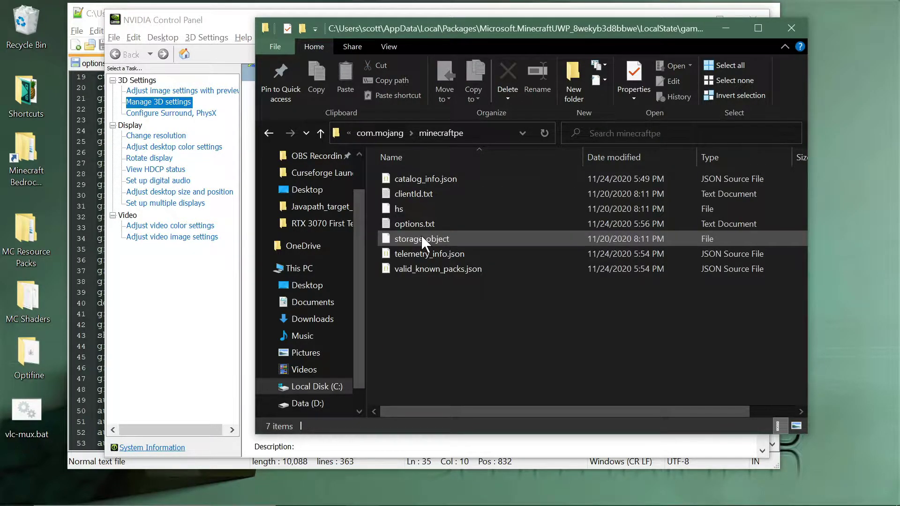
click(420, 224)
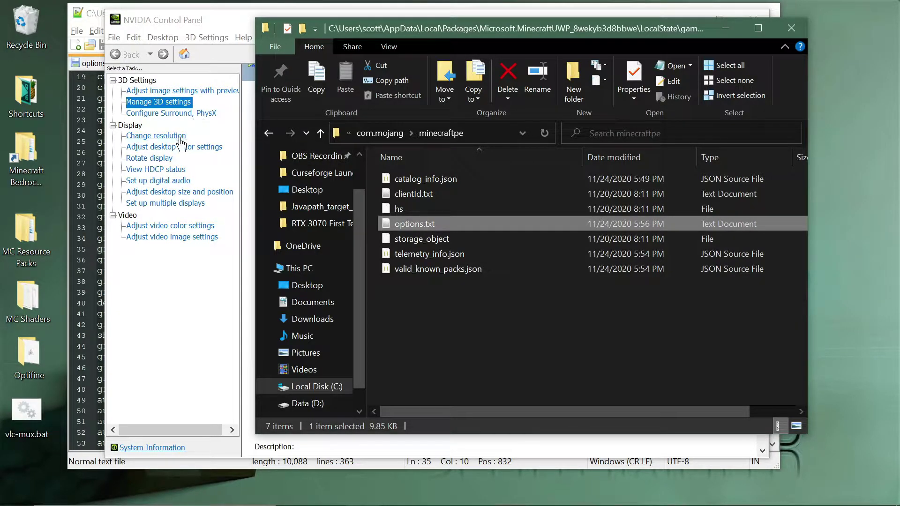
Step: Bring options.txt forward in Notepad++ and check line 35 reads gfx_vsync:0
click(97, 18)
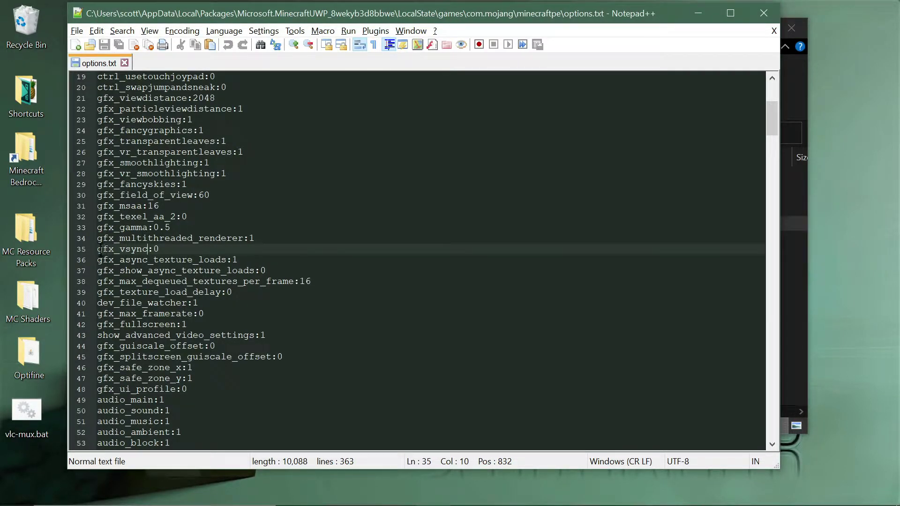
drag(99, 247, 175, 249)
click(176, 249)
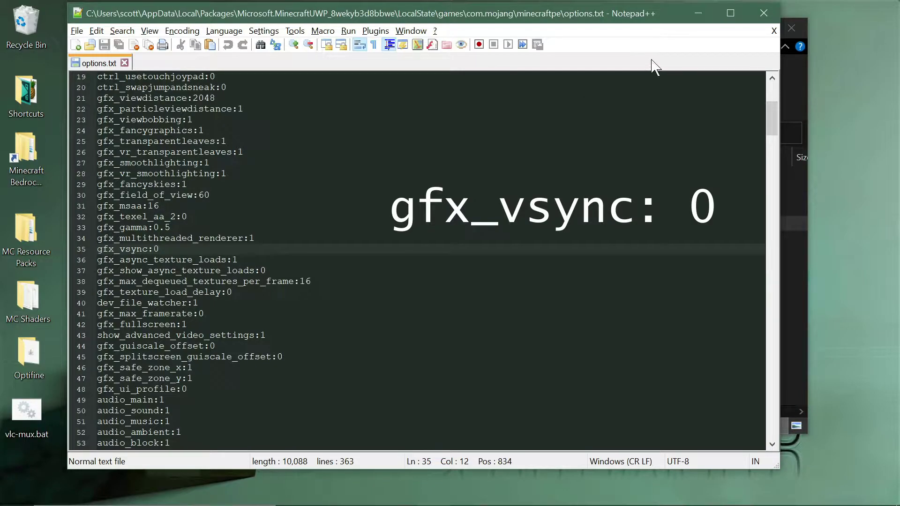
Step: Minimize Notepad++ and bring NVIDIA Control Panel's Minecraft 3D settings to the front
click(698, 16)
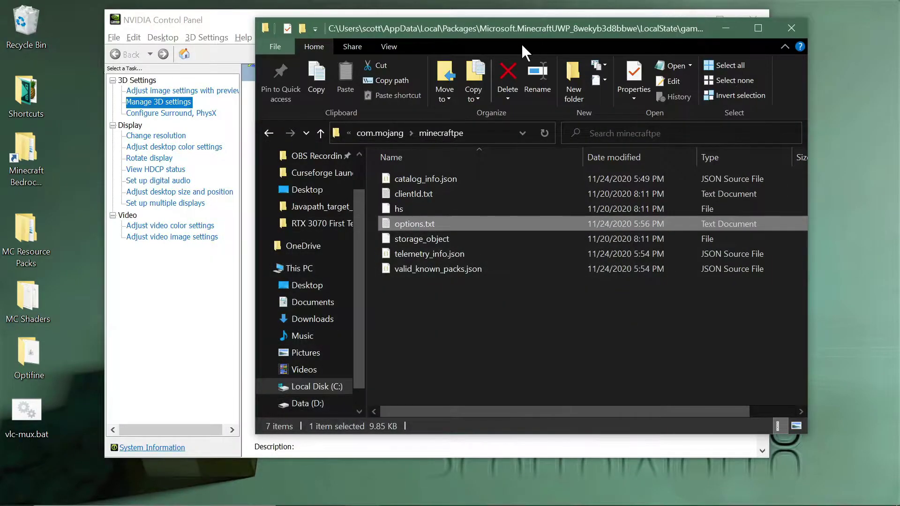
click(226, 16)
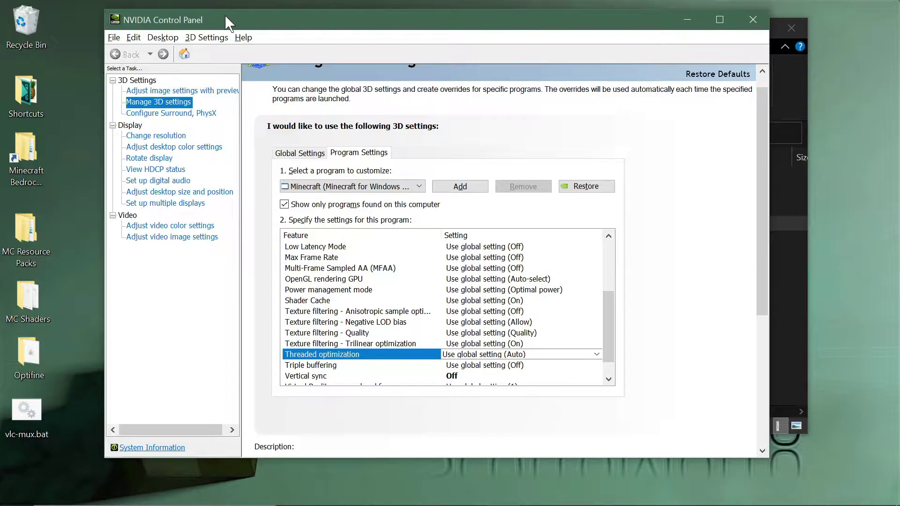
right_click(839, 231)
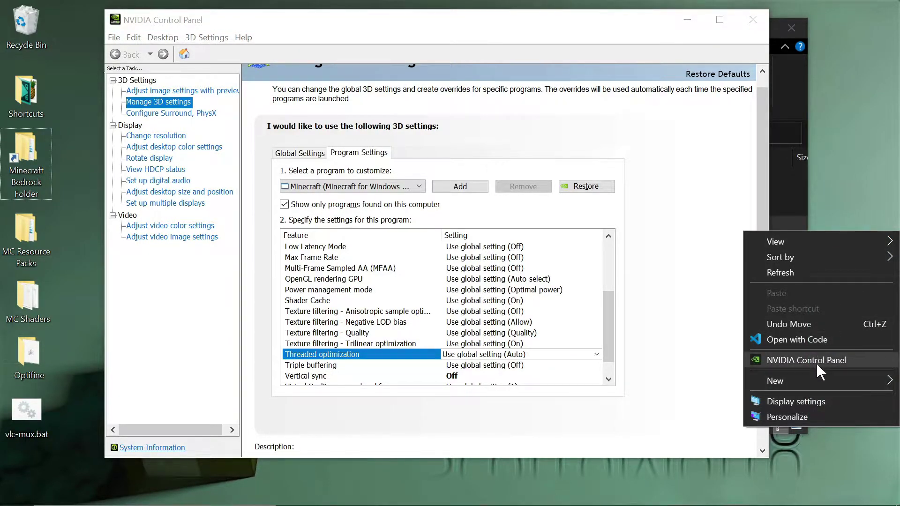
click(863, 156)
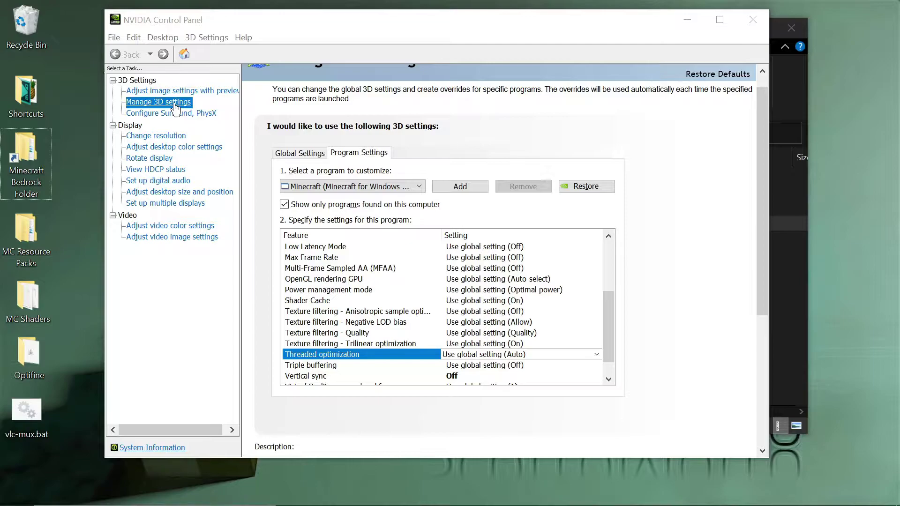
Step: Confirm Minecraft's Program Settings show Vertical sync Off, then return to the Global Settings tab
click(295, 154)
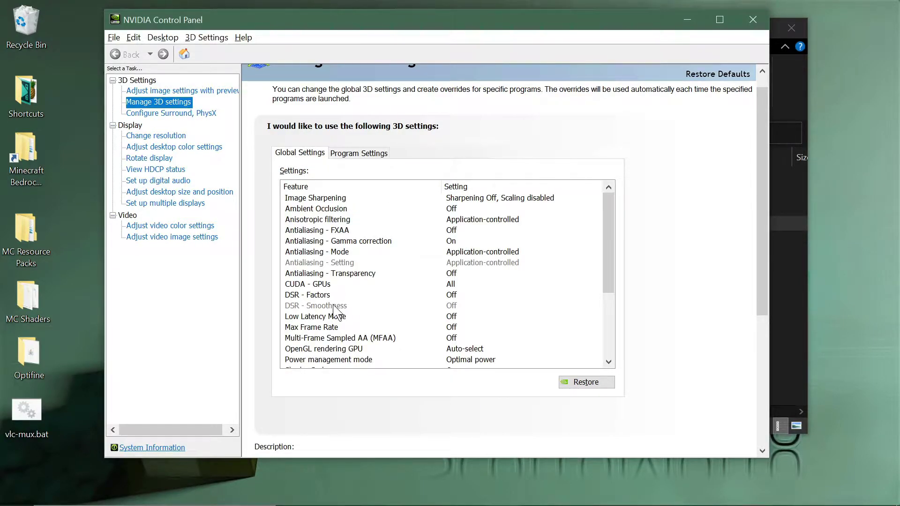
scroll(334, 306, down, 2)
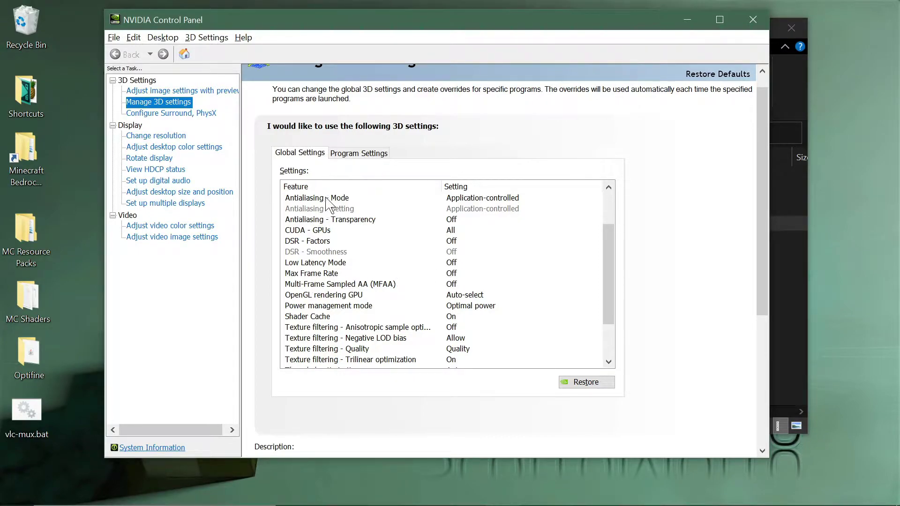
click(371, 155)
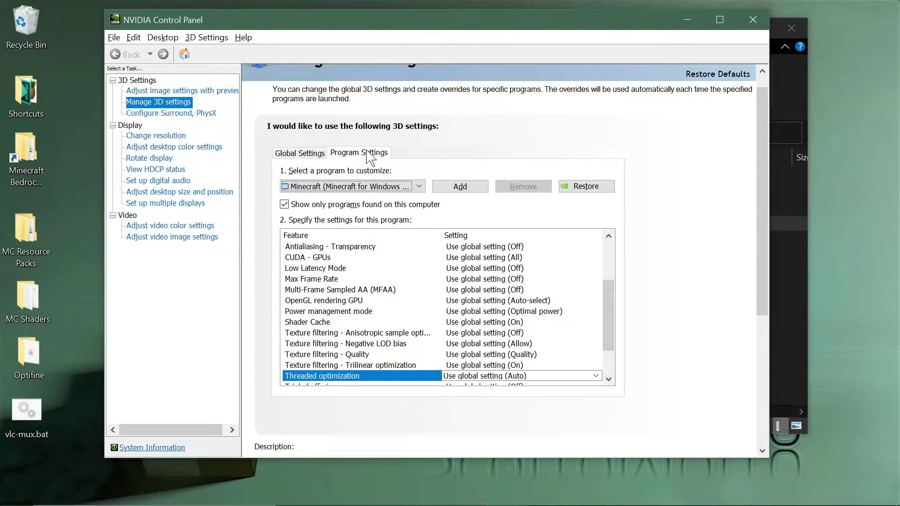
click(419, 188)
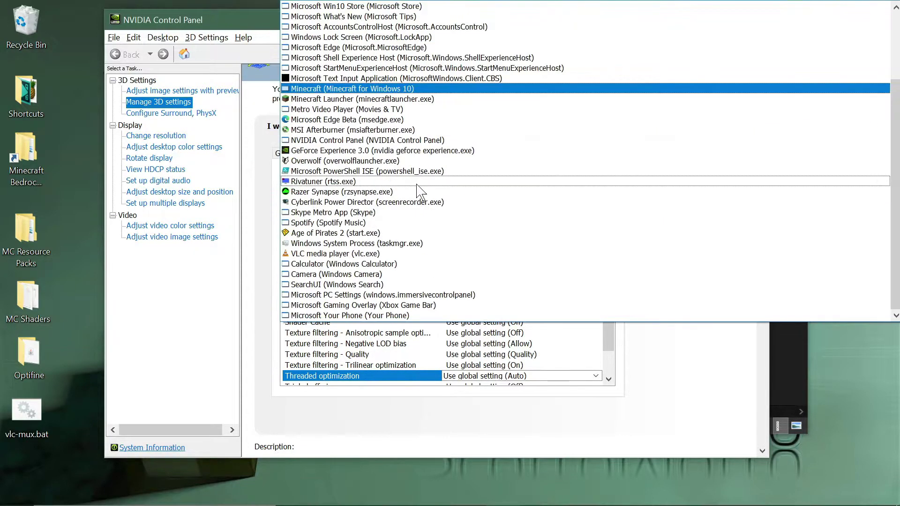
click(392, 92)
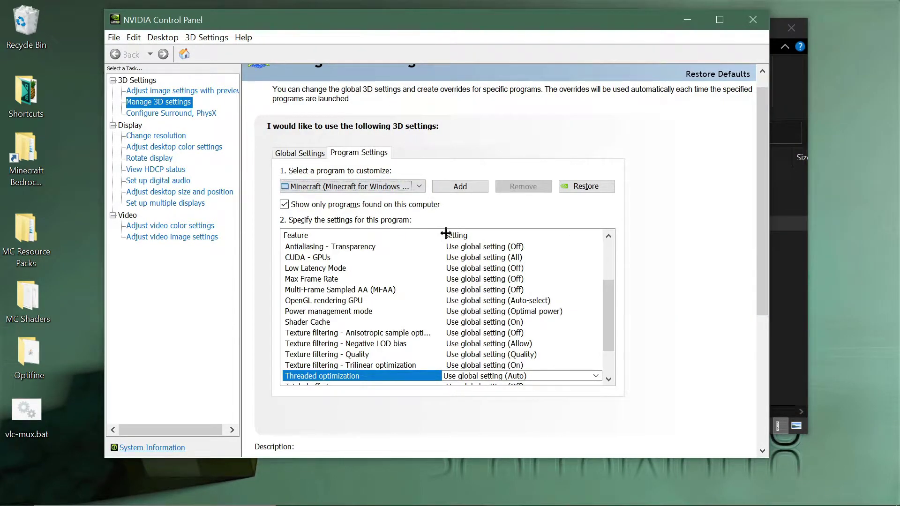
drag(612, 298, 609, 336)
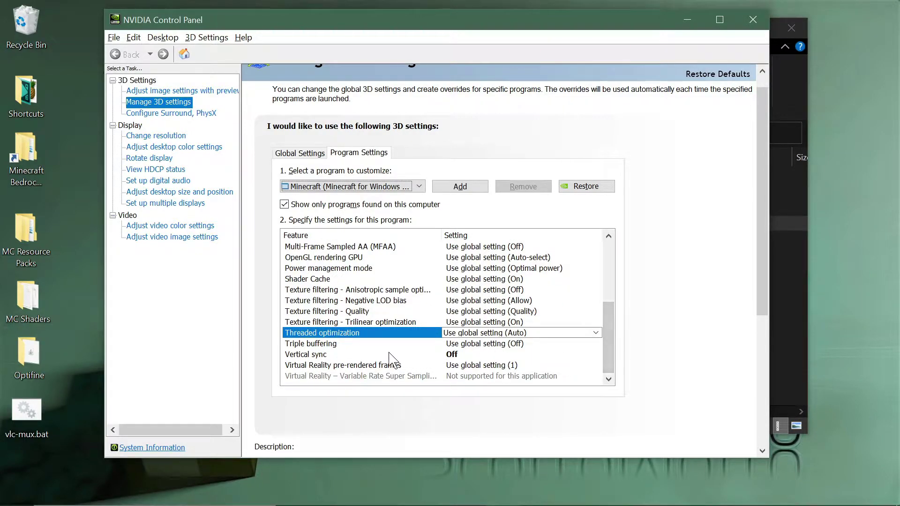
click(300, 155)
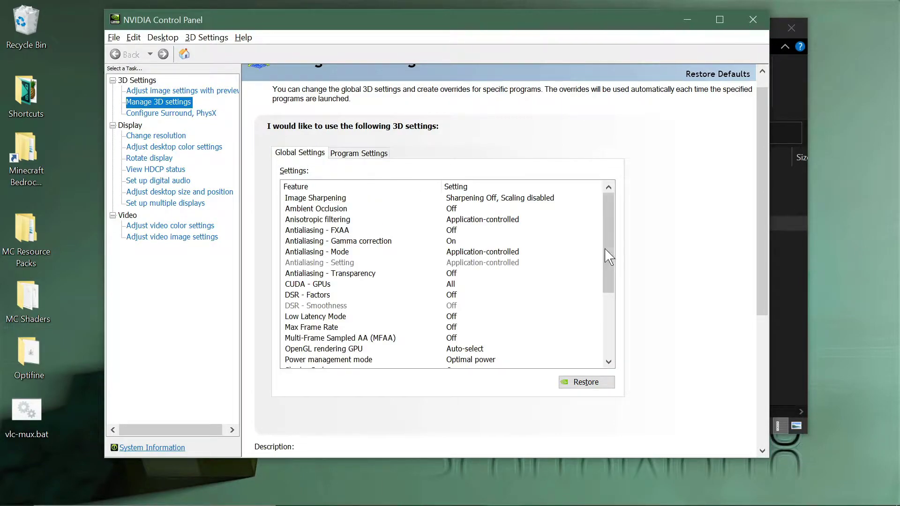
Step: Set Vertical sync to Off in Minecraft's Program Settings tab
drag(612, 261, 609, 339)
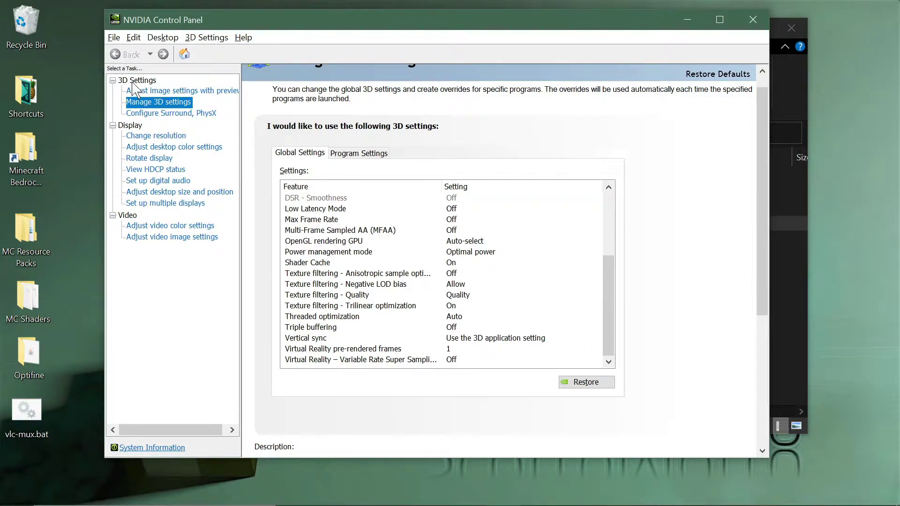
scroll(332, 126, up, 1)
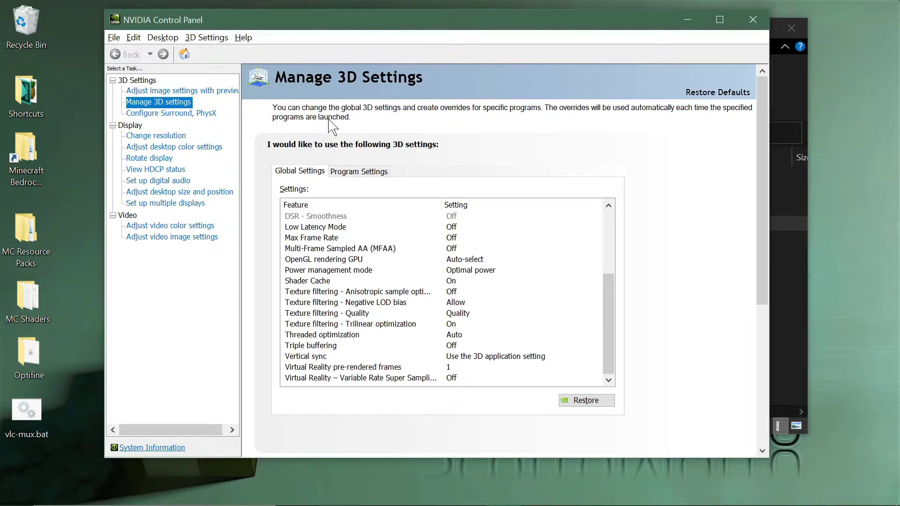
click(372, 171)
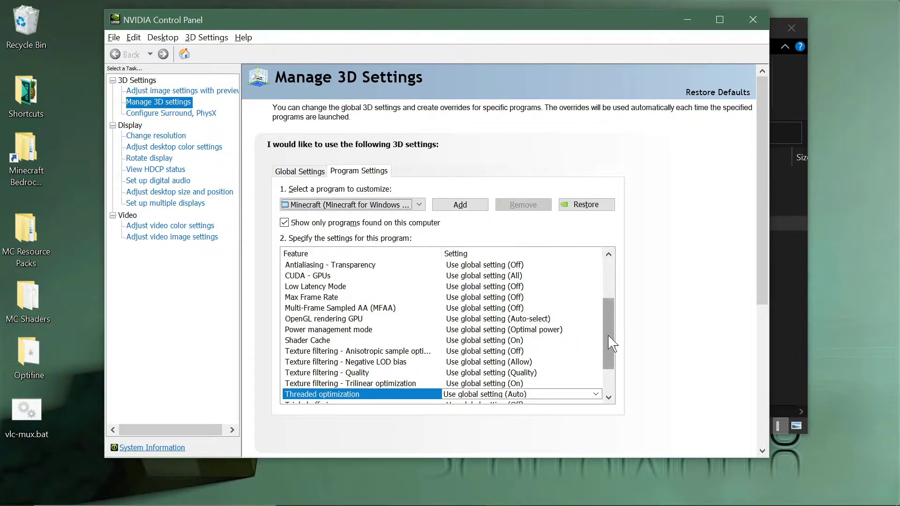
drag(609, 335, 609, 358)
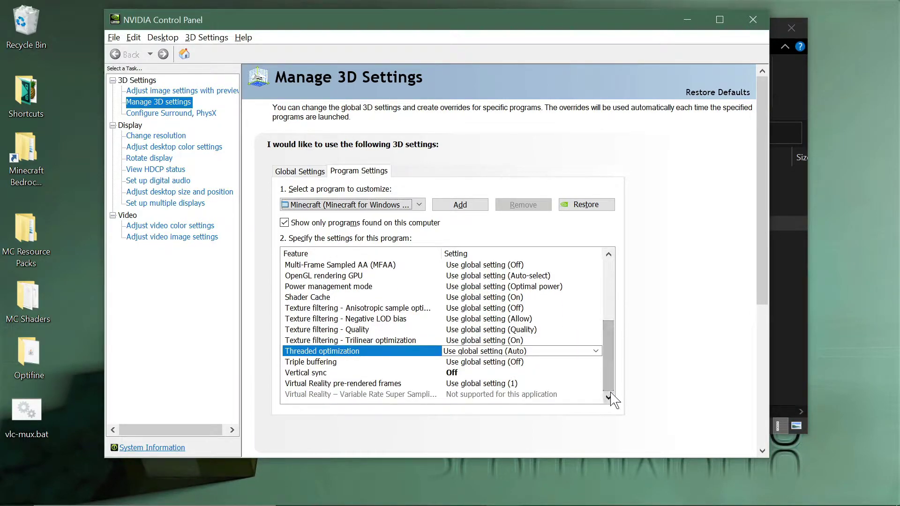
click(471, 373)
click(473, 372)
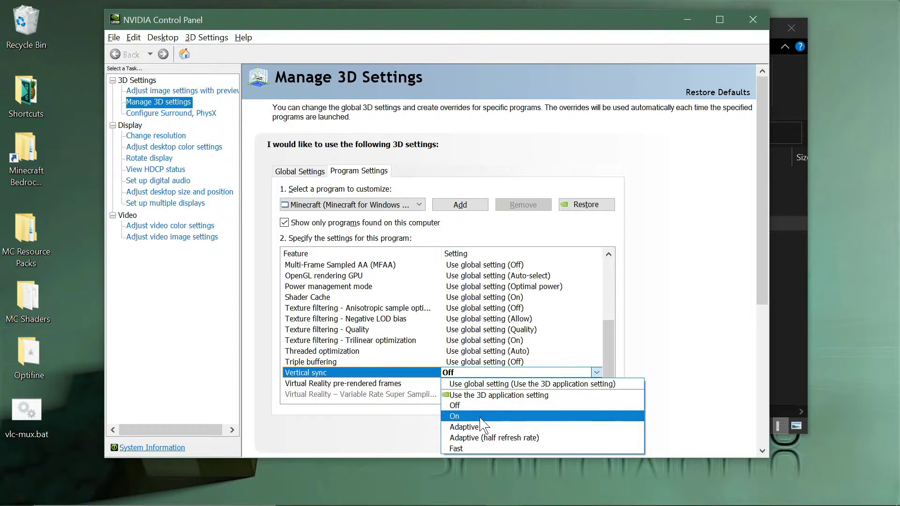
click(640, 252)
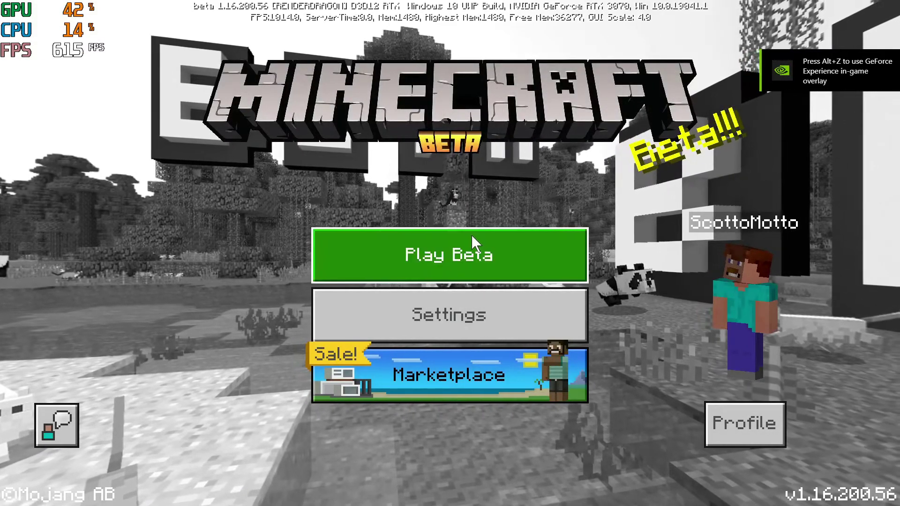
Step: Choose Play Beta and load the Portal Pioneers RTX world
click(471, 234)
click(469, 233)
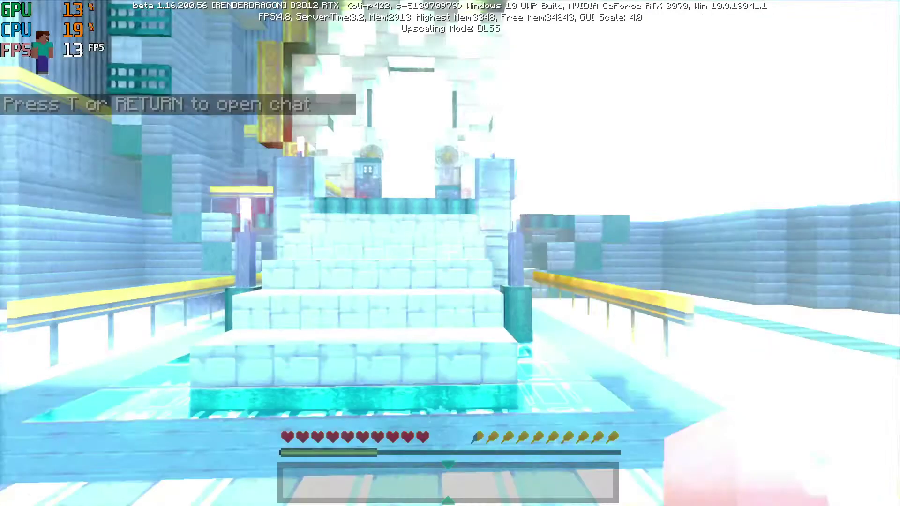
Step: Walk through the machine hall, teal corridor and portal hall, watching FPS stay around 130
key(w)
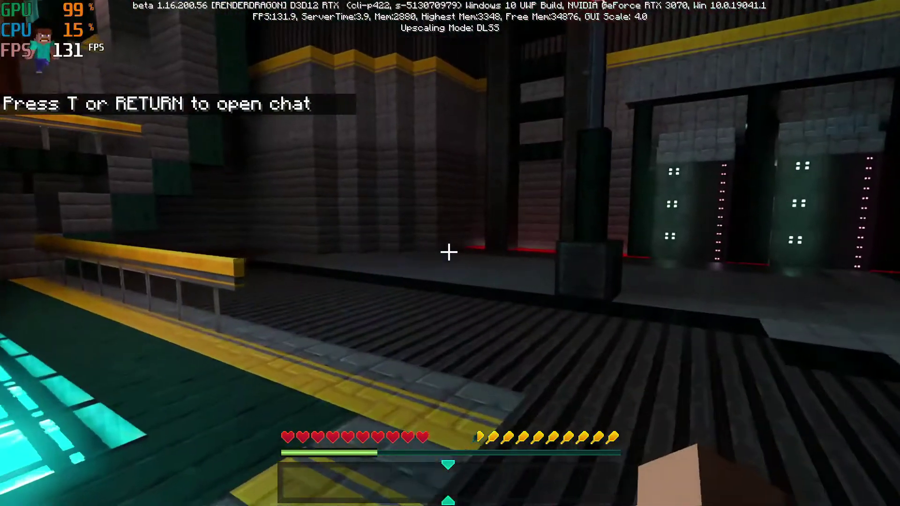
key(w)
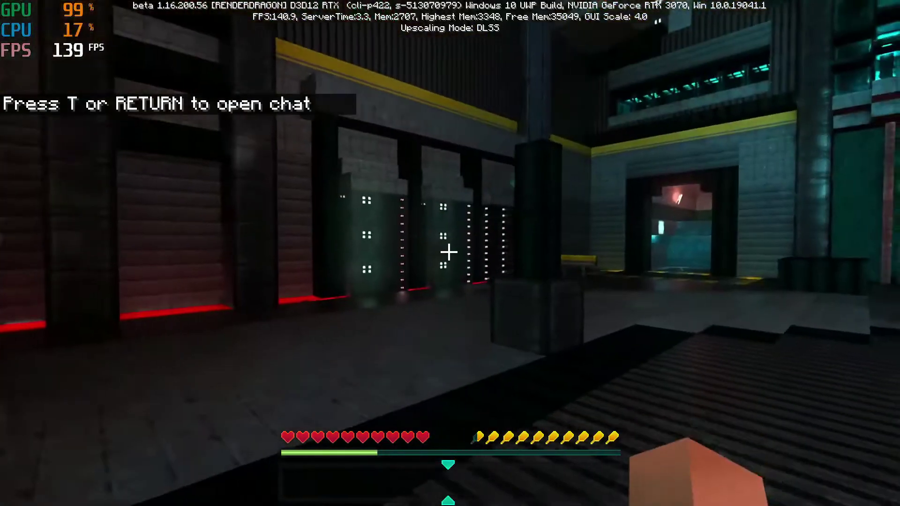
key(w)
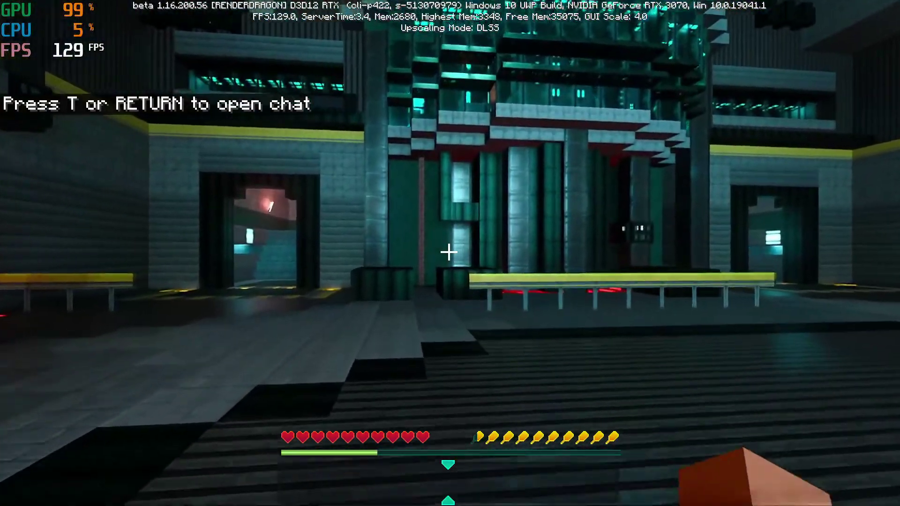
key(w)
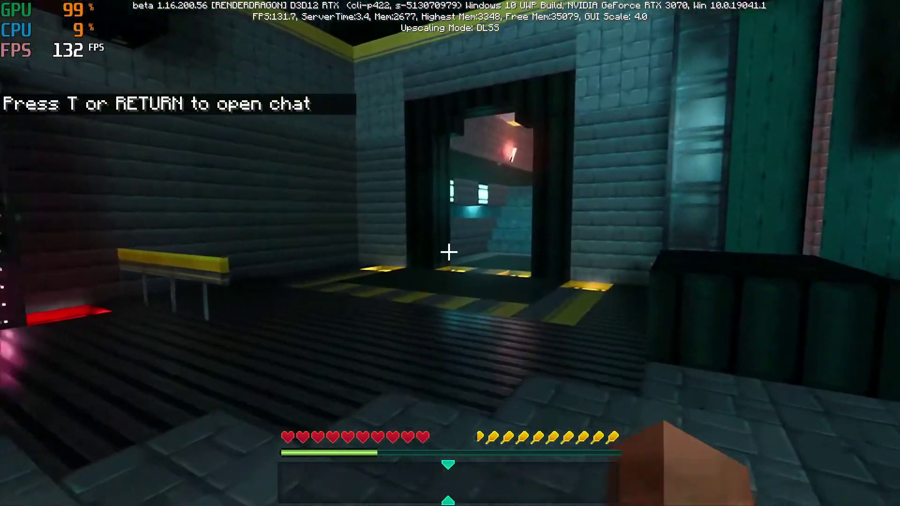
key(w)
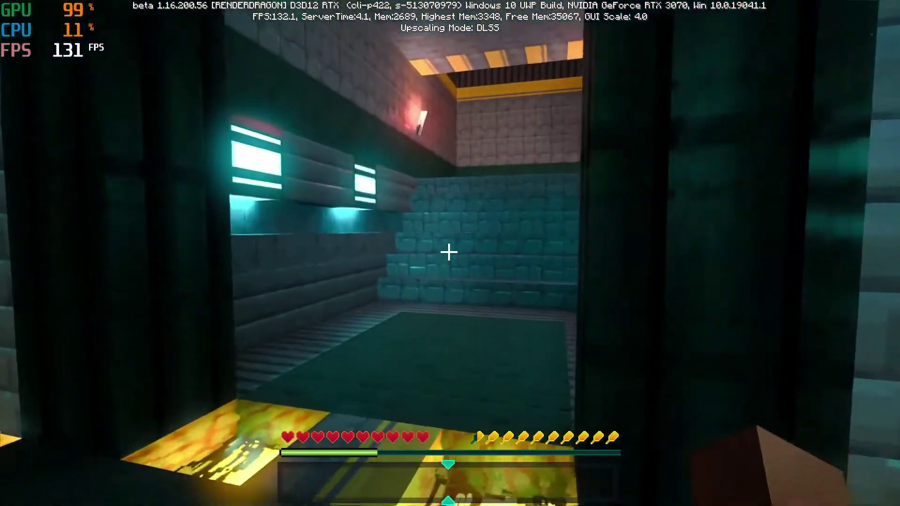
key(w)
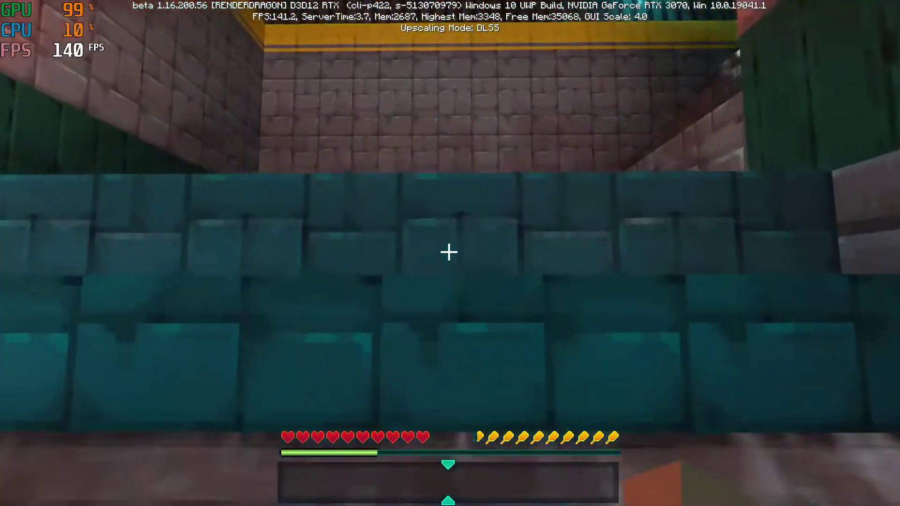
key(w)
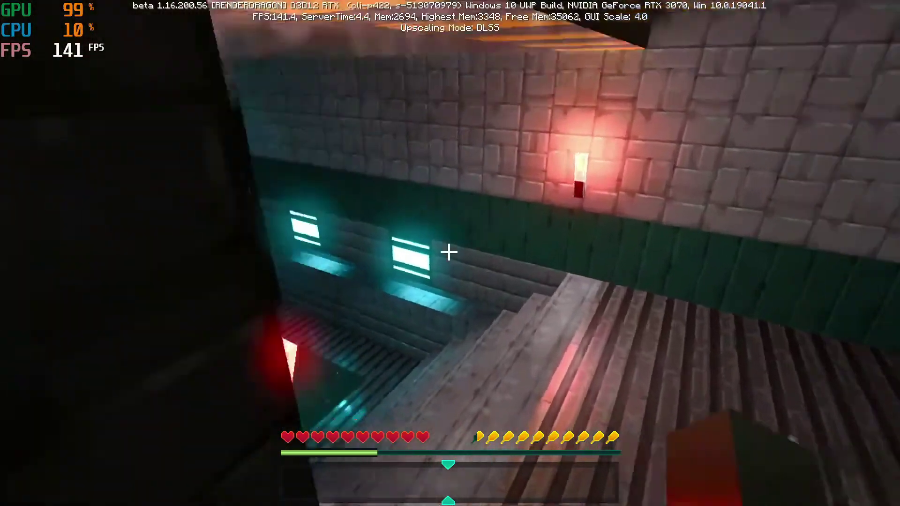
key(w)
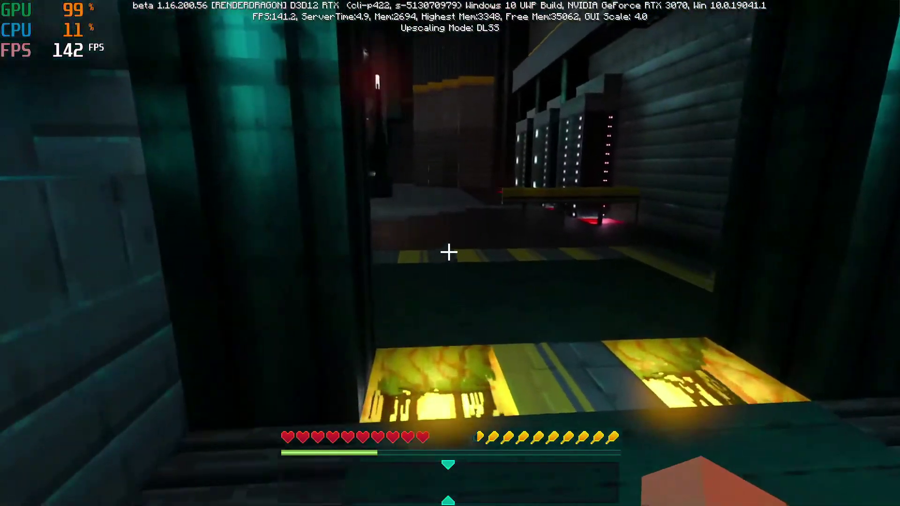
key(w)
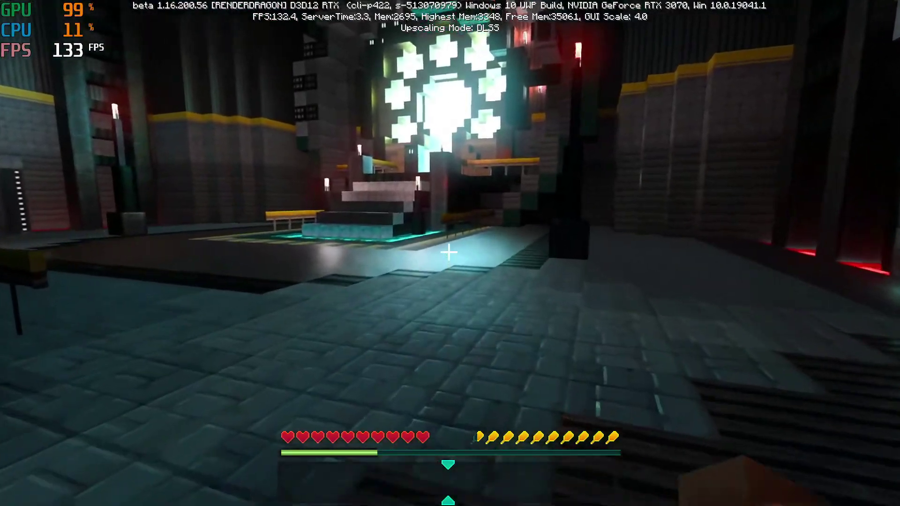
key(w)
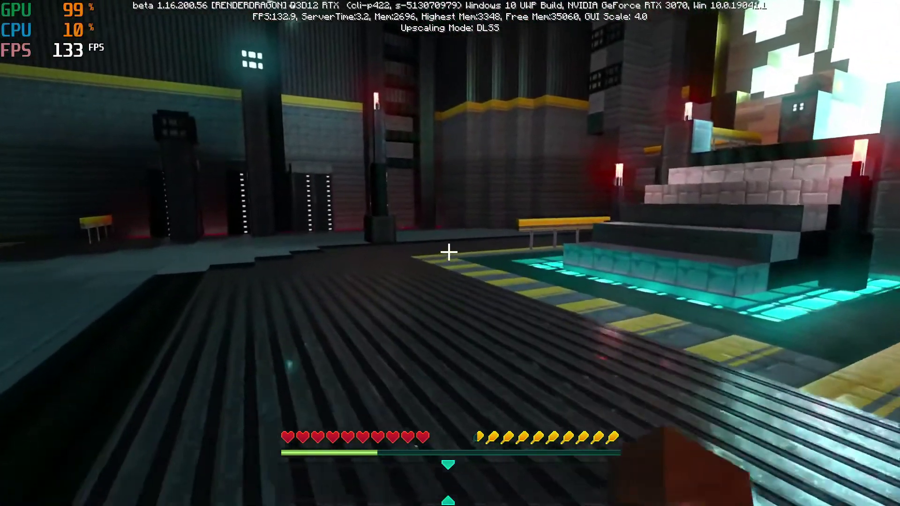
key(w)
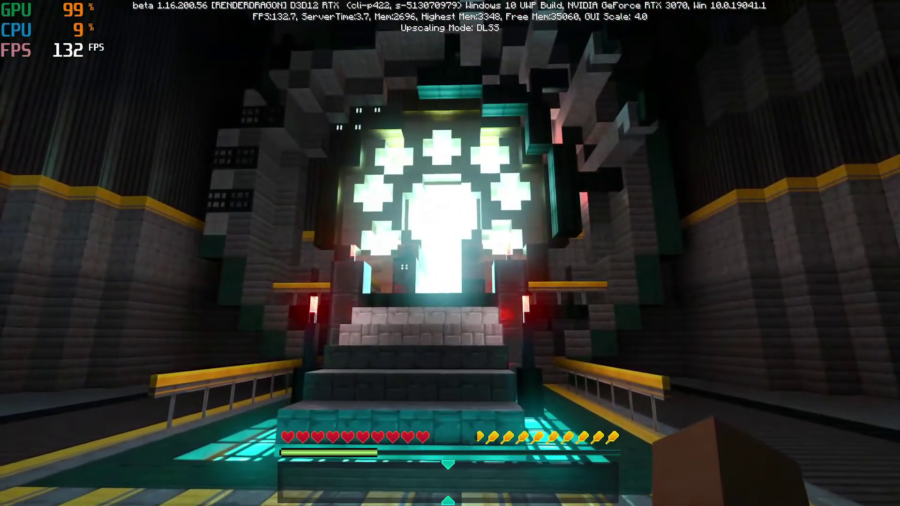
key(w)
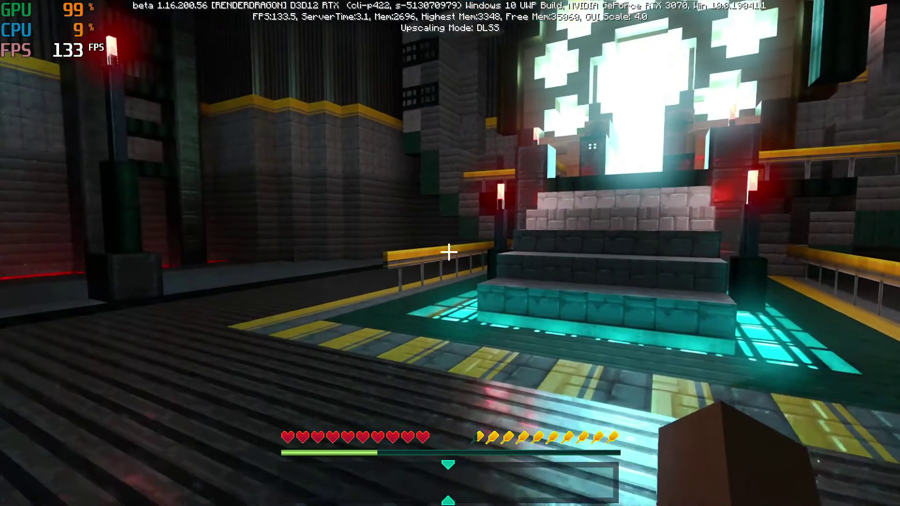
key(w)
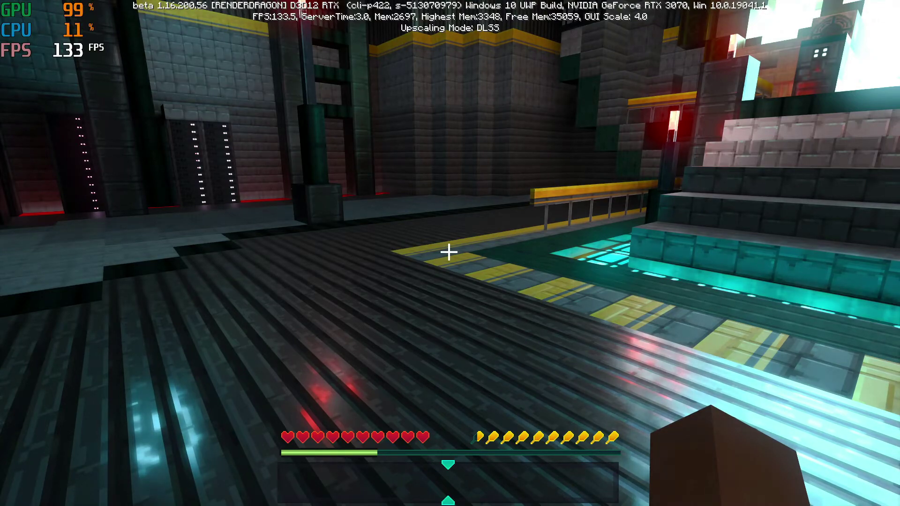
Step: Switch to third-person view with F5 and make the character swing a punch
mouse_move(449, 252)
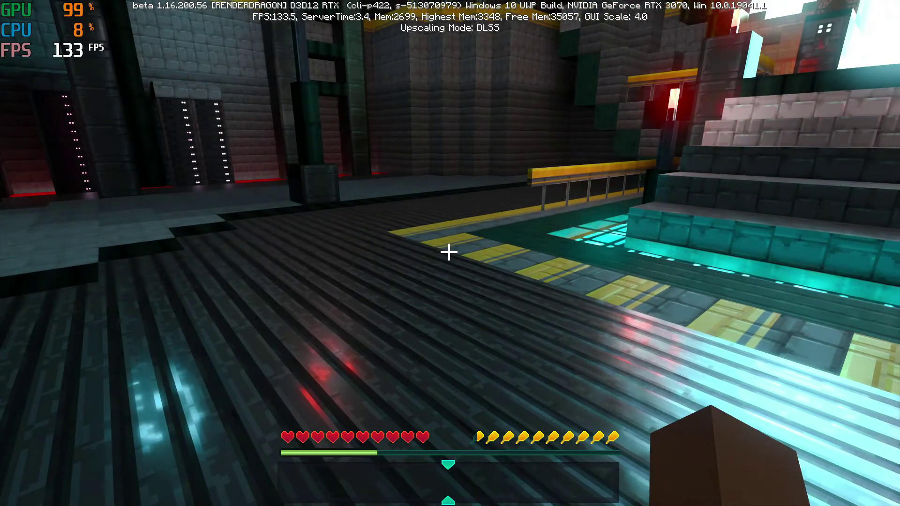
key(F5)
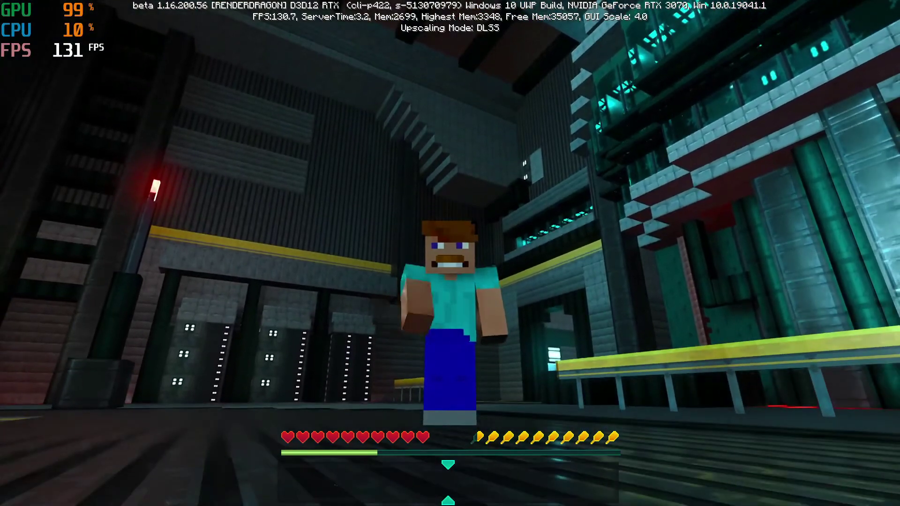
click(450, 253)
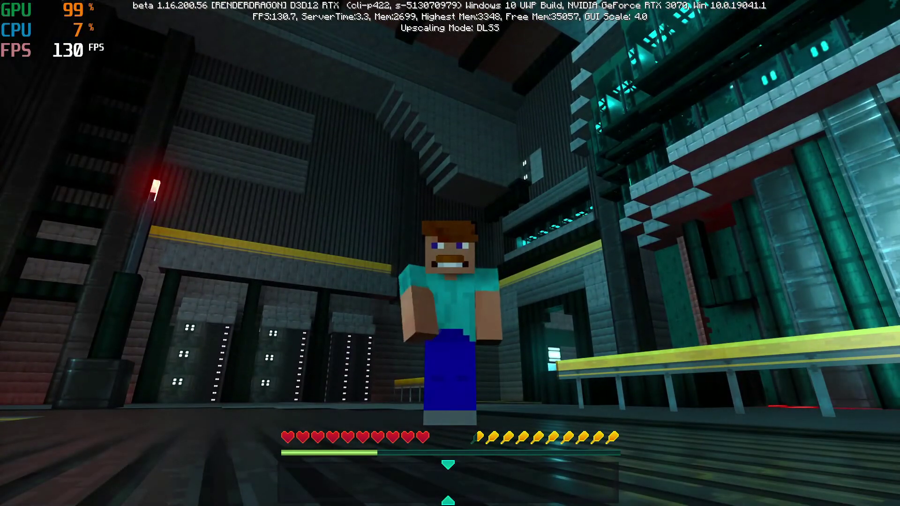